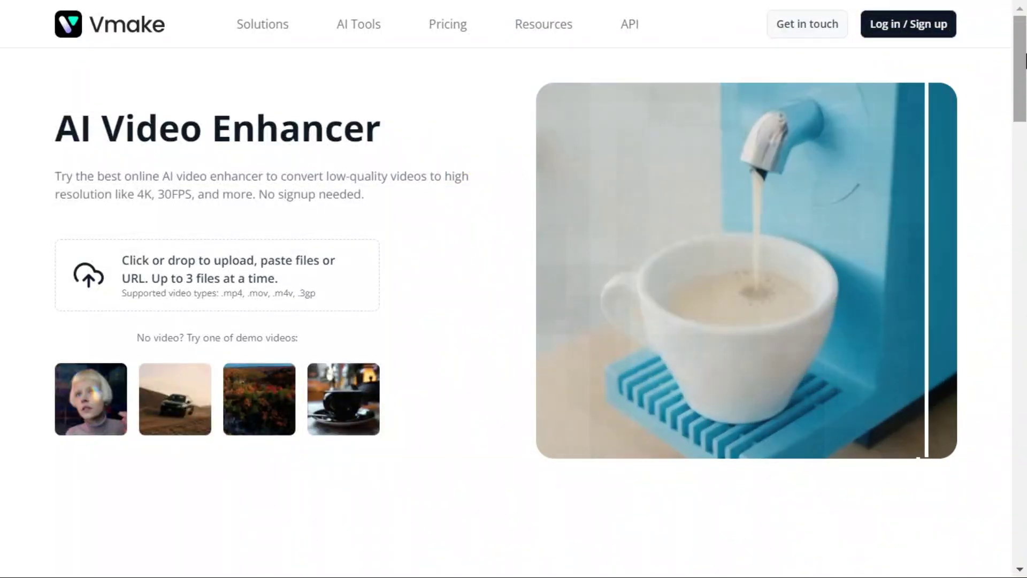
# Step: Upload the 'Girl in the SNOW' video to Vmake for enhancement
pyautogui.moveTo(1016, 60); pyautogui.dragTo(1024, 234)
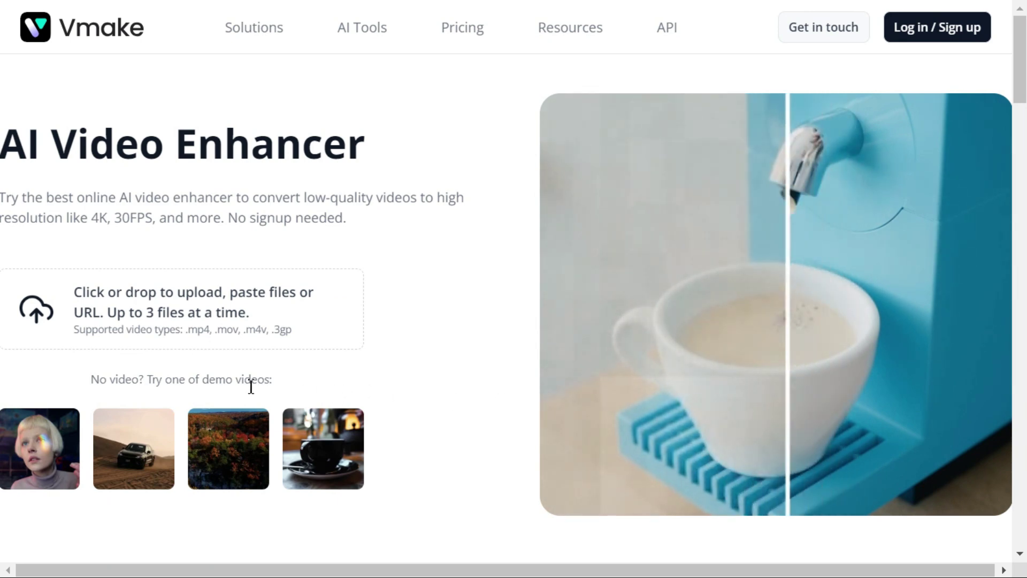
pyautogui.click(120, 333)
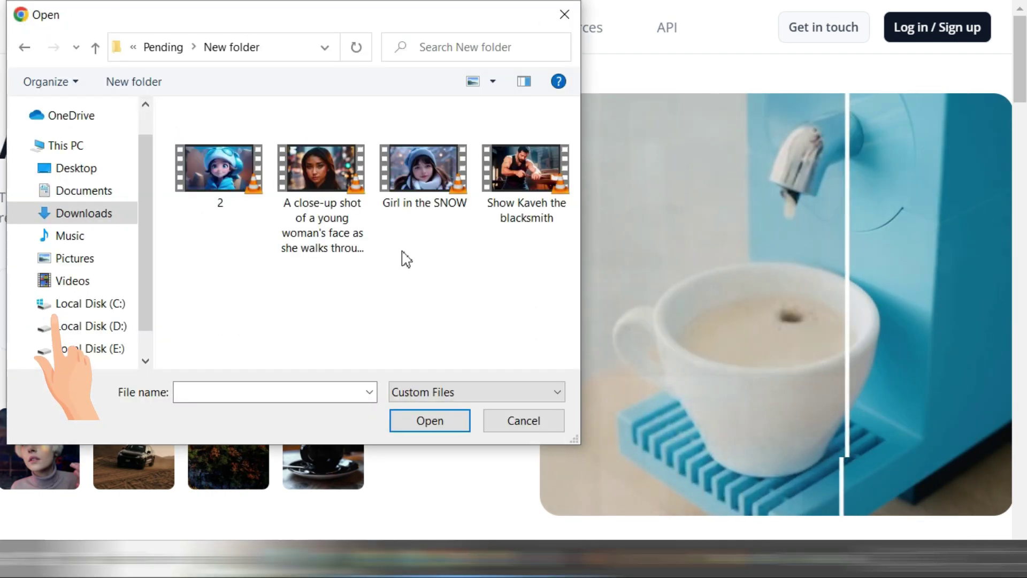
pyautogui.doubleClick(436, 184)
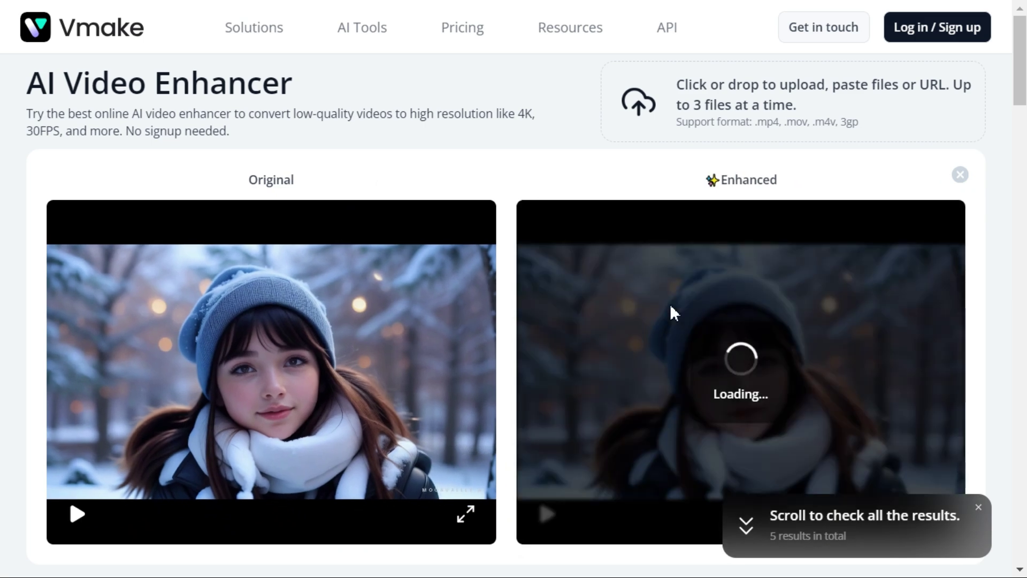
# Step: Play the cartoon girl, red-haired woman and car comparisons, then return to the top card
pyautogui.scroll(-9, 965, 331)
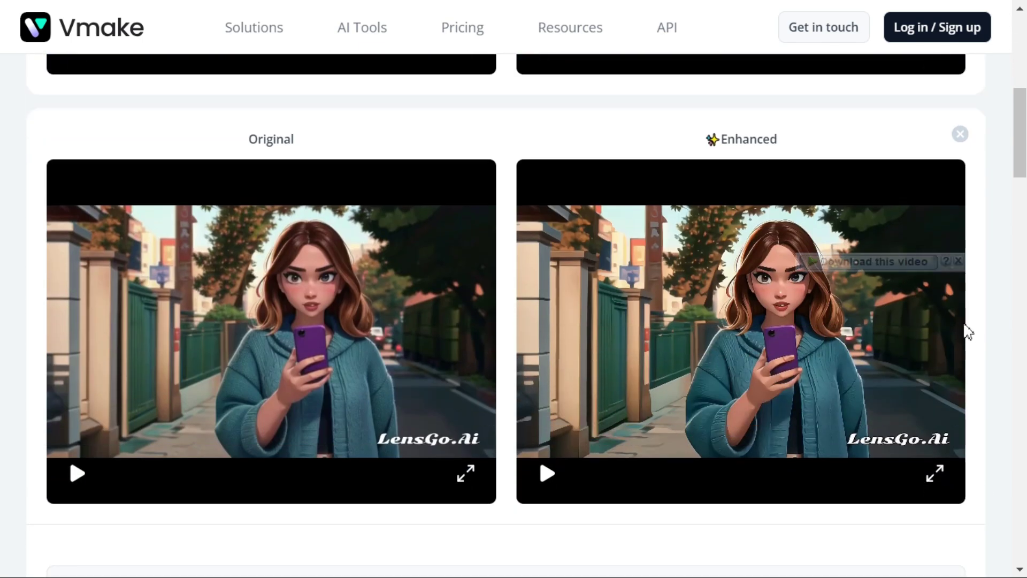
pyautogui.click(545, 479)
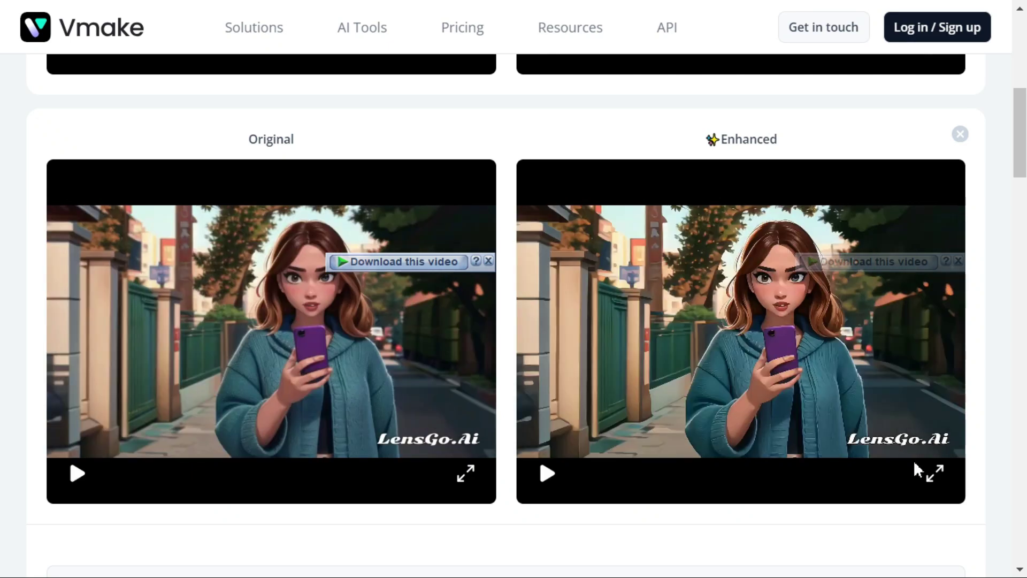
pyautogui.scroll(-8, 1025, 407)
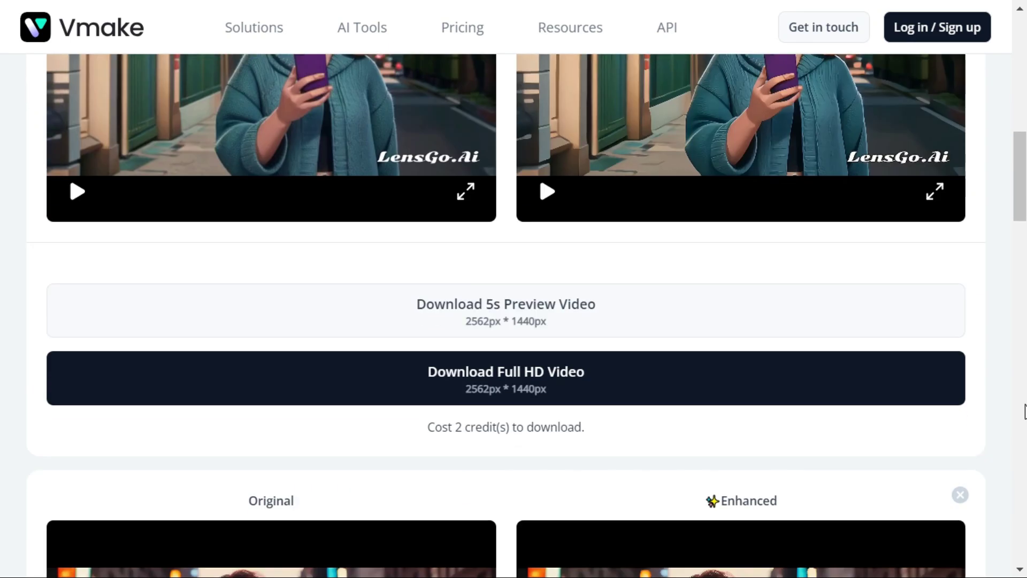
pyautogui.scroll(-3, 1026, 411)
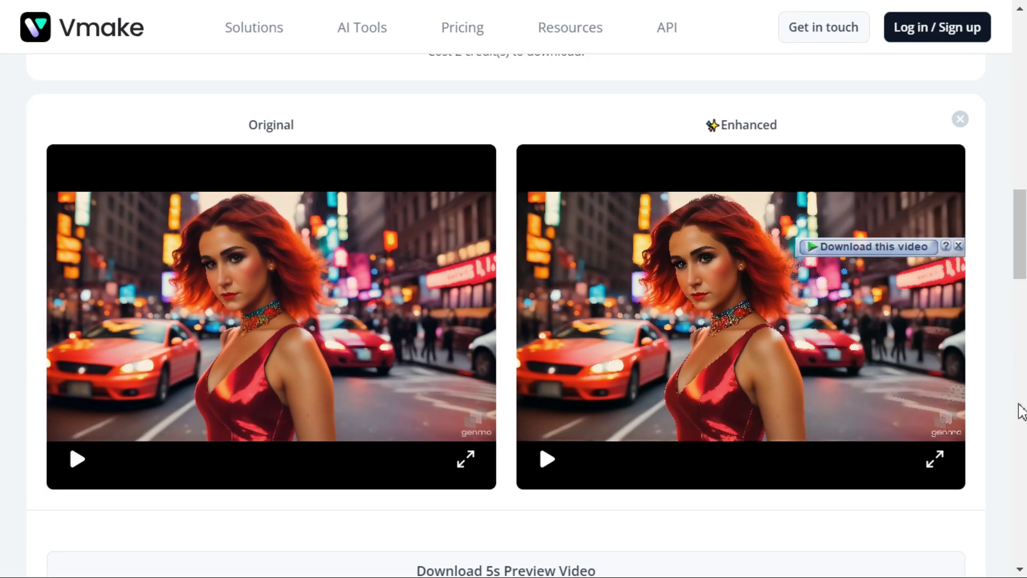
pyautogui.click(547, 461)
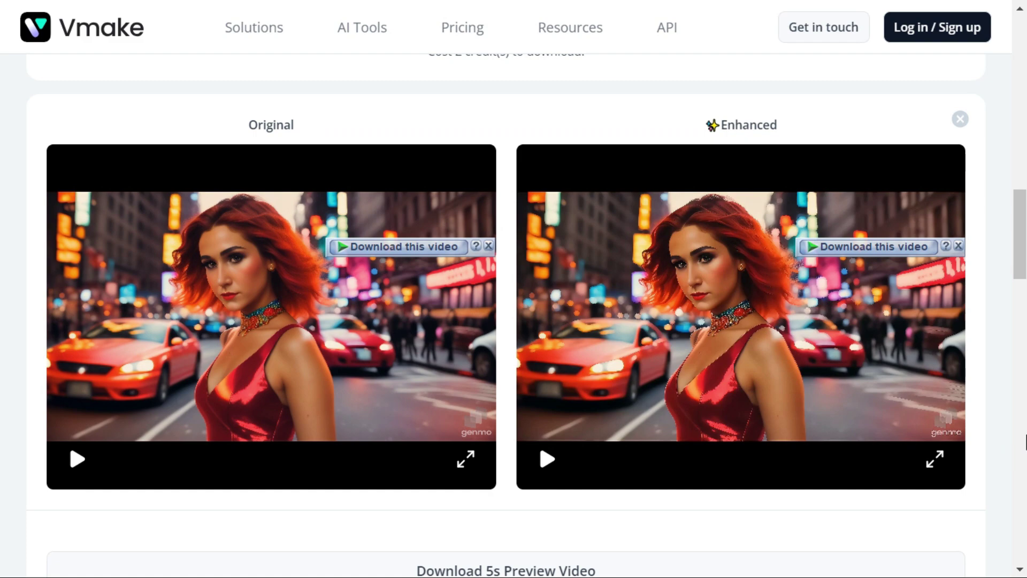
pyautogui.scroll(-10, 1021, 407)
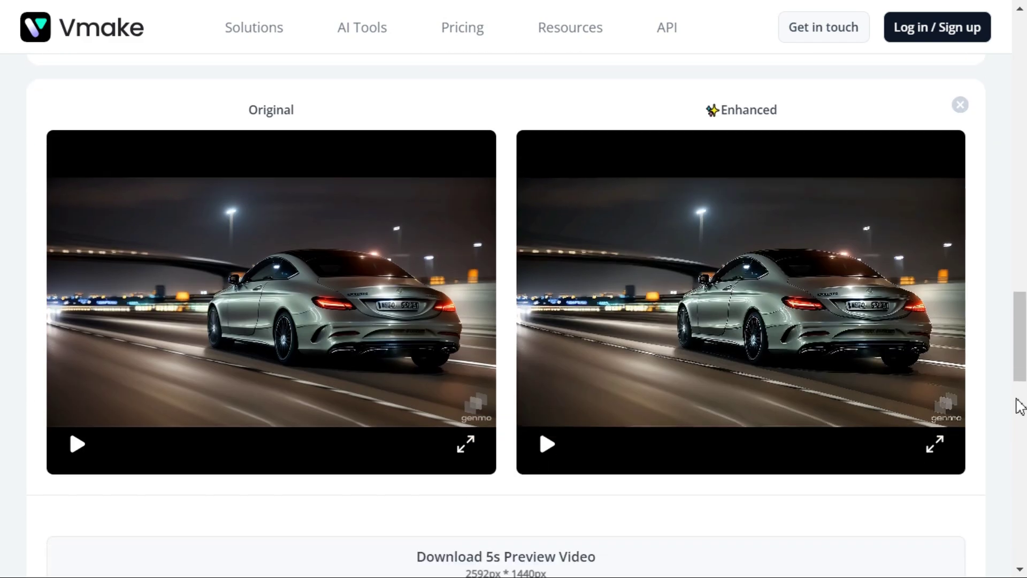
pyautogui.click(547, 445)
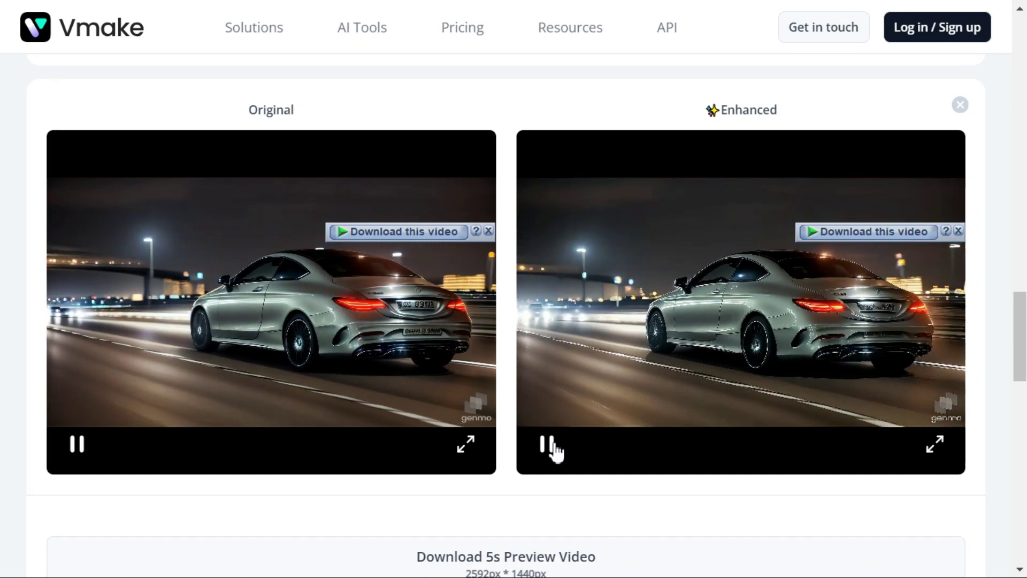
pyautogui.moveTo(1023, 329); pyautogui.dragTo(1022, 432)
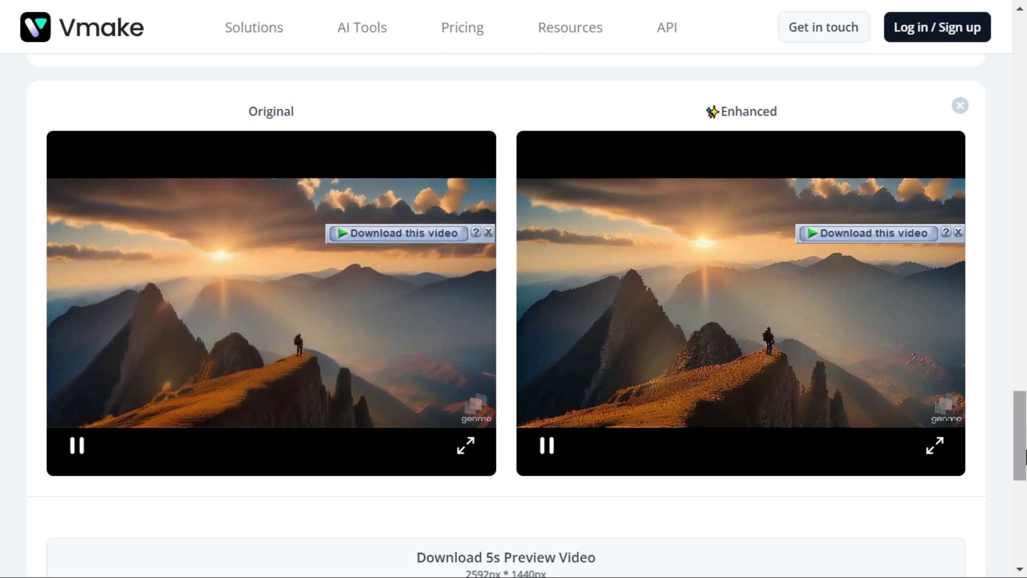
pyautogui.moveTo(1024, 458); pyautogui.dragTo(1025, 92)
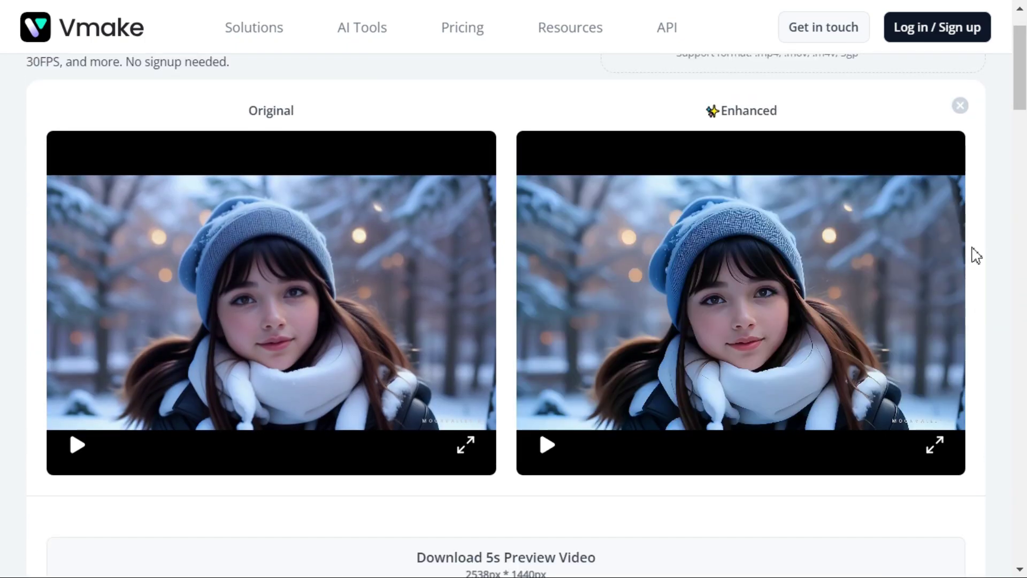
# Step: Play the Girl in the SNOW comparison and preview the Enhanced clip full screen
pyautogui.click(548, 446)
pyautogui.click(932, 454)
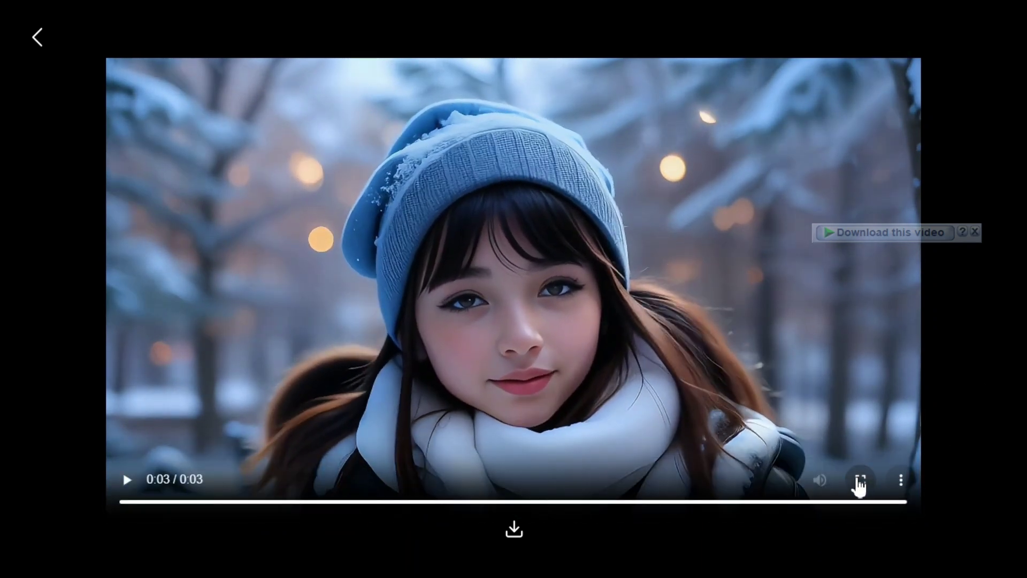
pyautogui.click(855, 477)
pyautogui.click(971, 545)
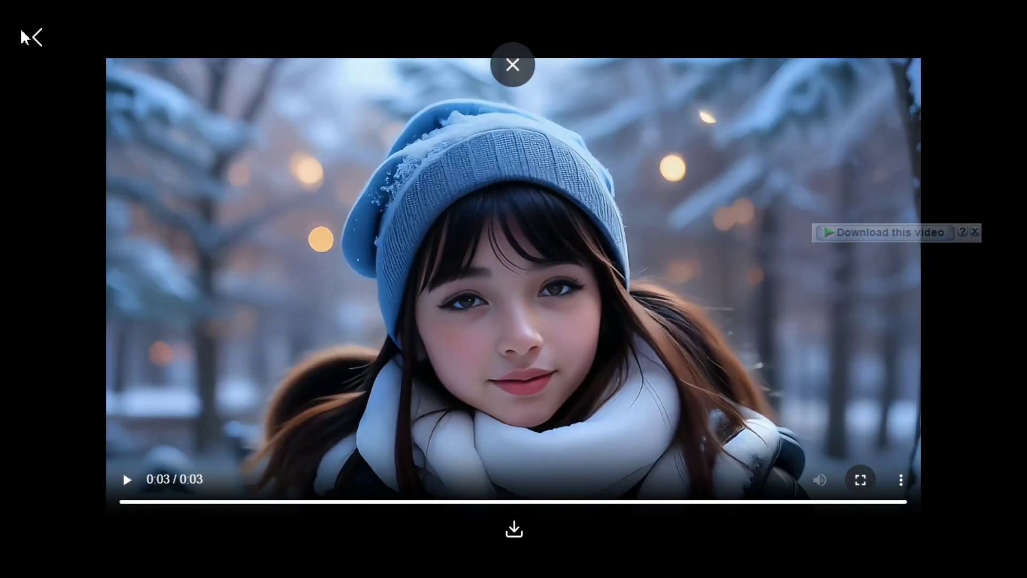
pyautogui.click(37, 39)
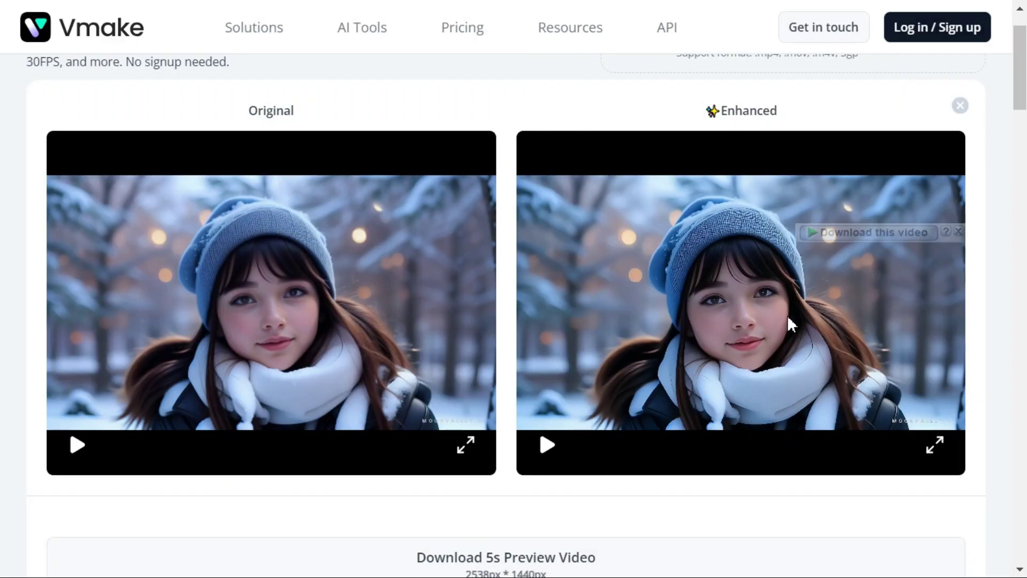
# Step: Download the enhanced snow video as an 8.34 MB MP4 with IDM
pyautogui.click(879, 233)
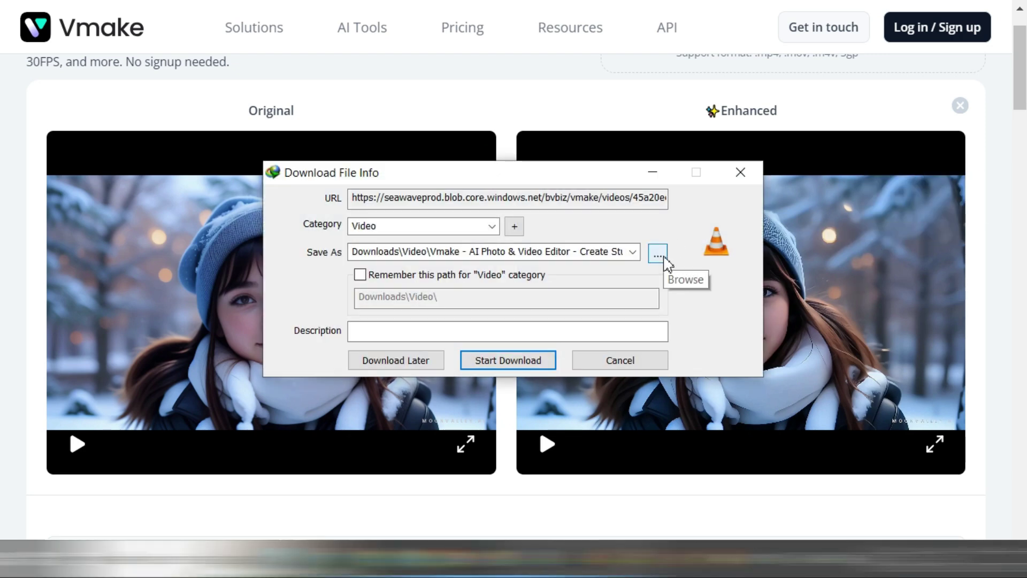
pyautogui.click(508, 369)
pyautogui.click(551, 324)
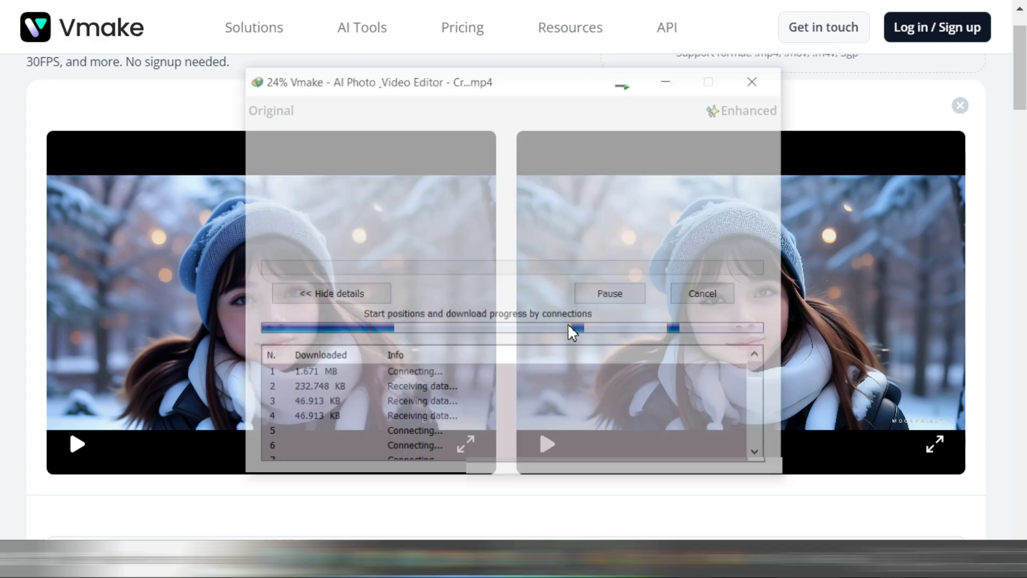
pyautogui.press('Escape')
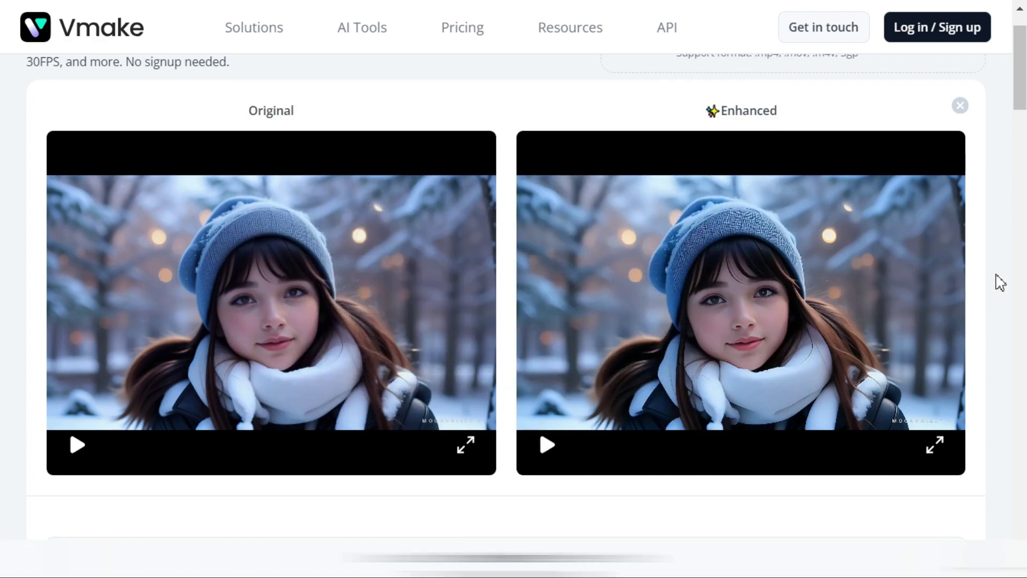
pyautogui.scroll(-5, 1000, 281)
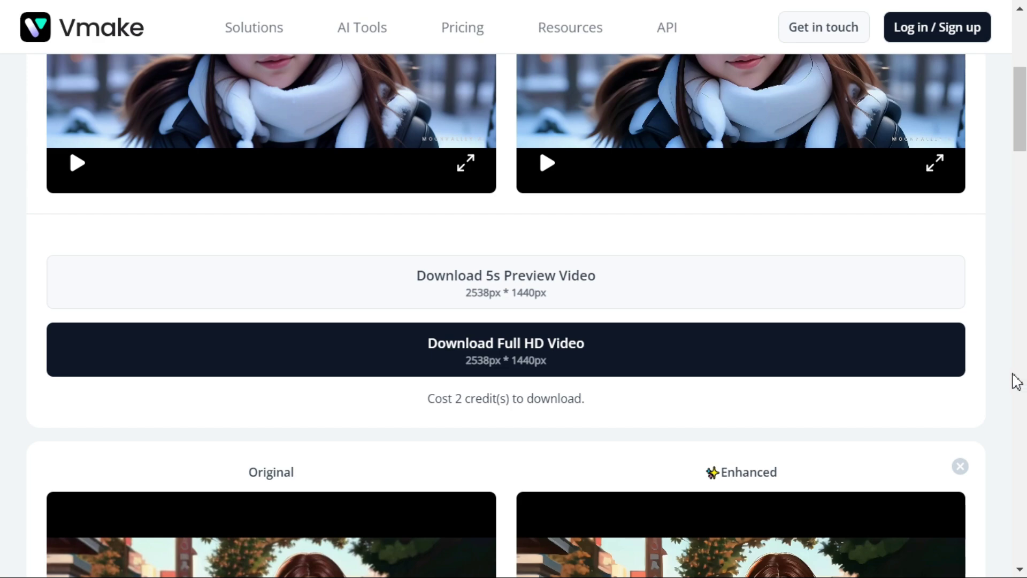
pyautogui.scroll(-2, 1002, 383)
pyautogui.scroll(8, 998, 380)
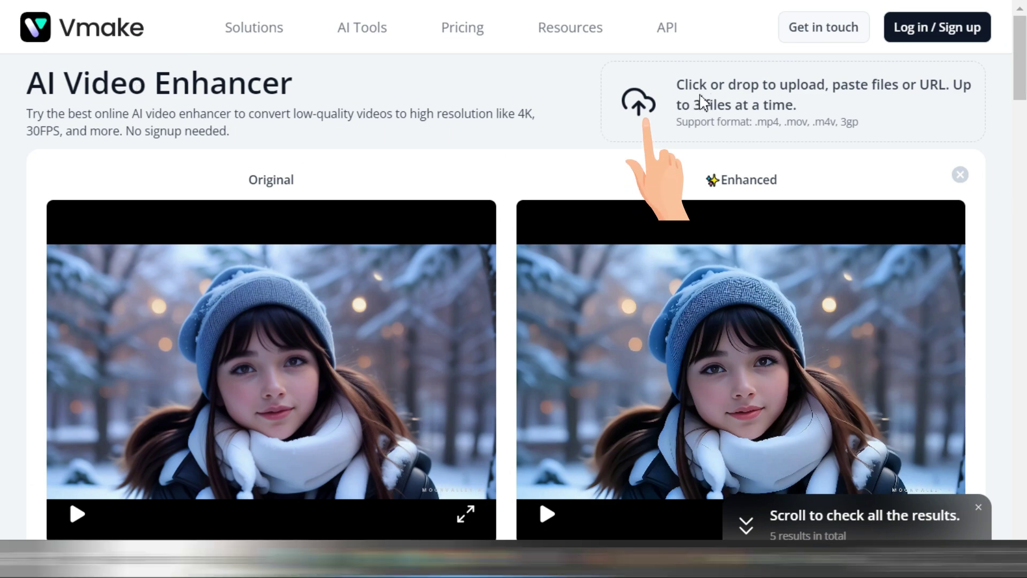
# Step: Upload the young woman city-street close-up video as a sixth result
pyautogui.click(703, 102)
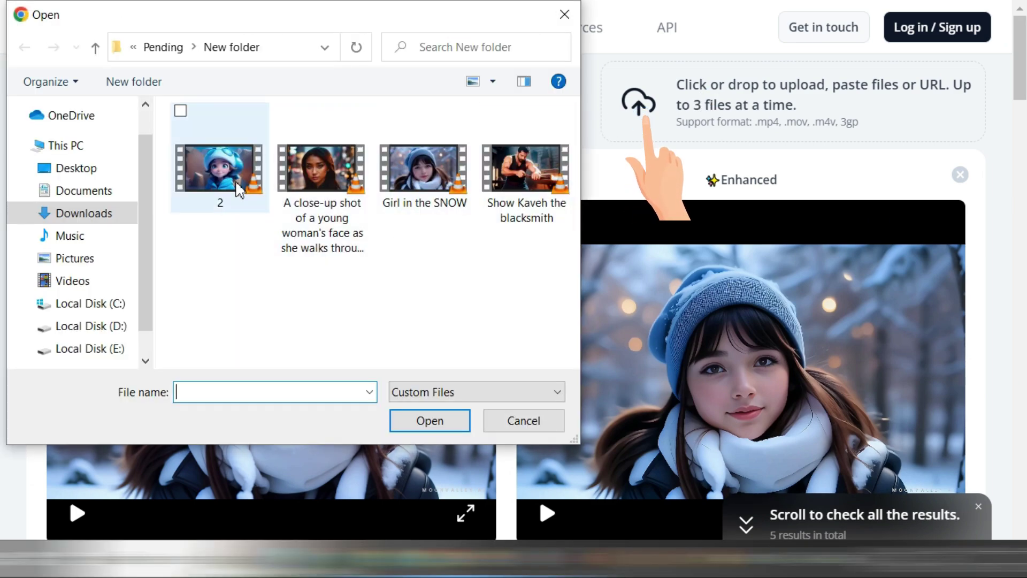
pyautogui.doubleClick(323, 176)
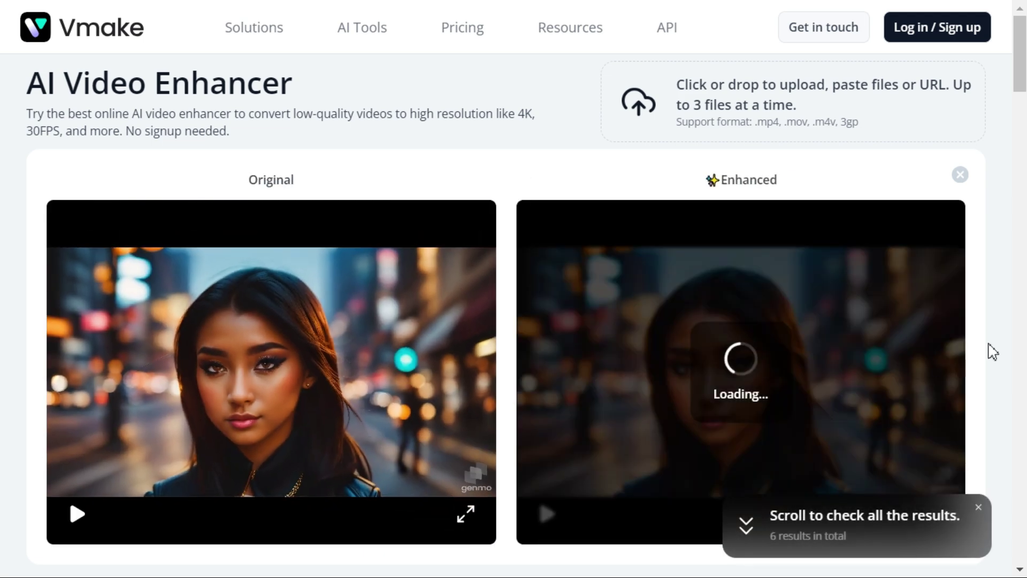
pyautogui.scroll(-1, 982, 222)
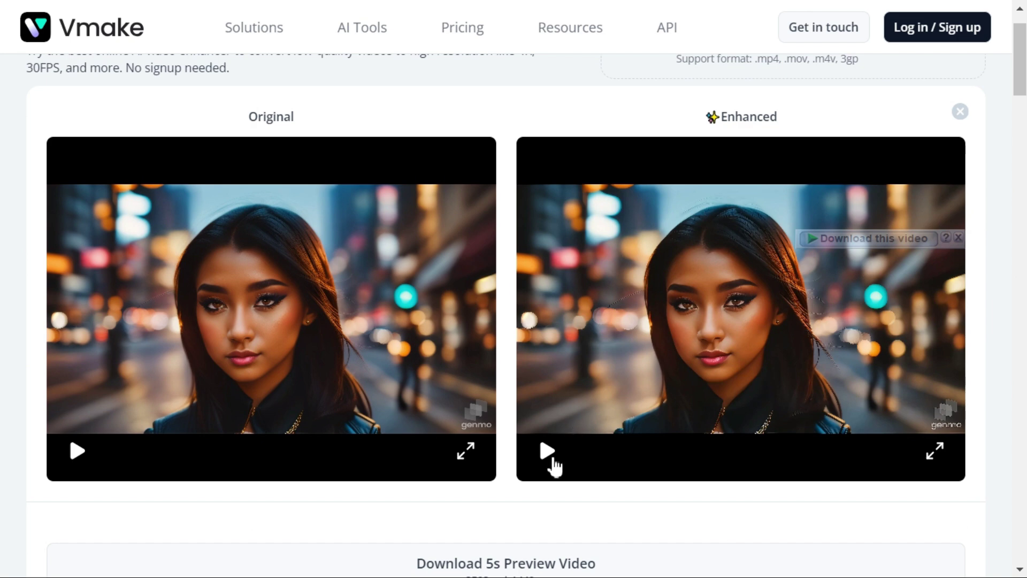
# Step: Play the city-street comparison, preview the Original large, then open the Enhanced clip in the viewer
pyautogui.click(547, 452)
pyautogui.click(466, 456)
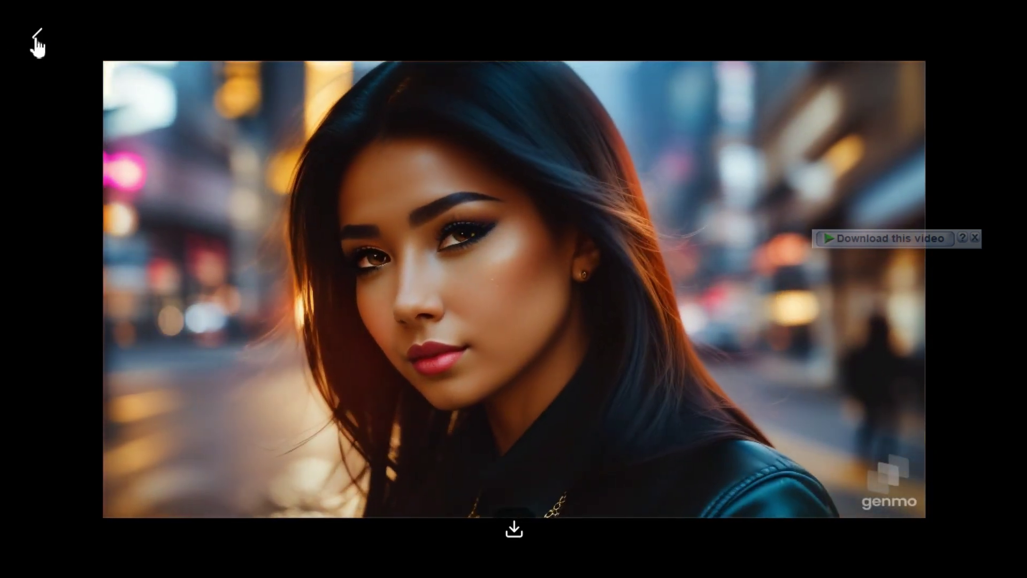
pyautogui.click(37, 39)
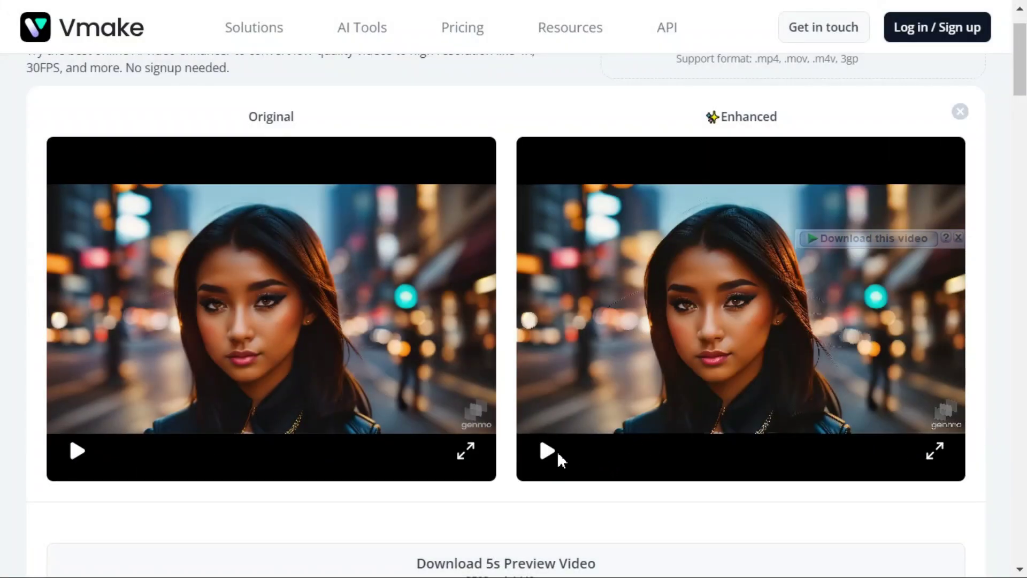
pyautogui.click(554, 454)
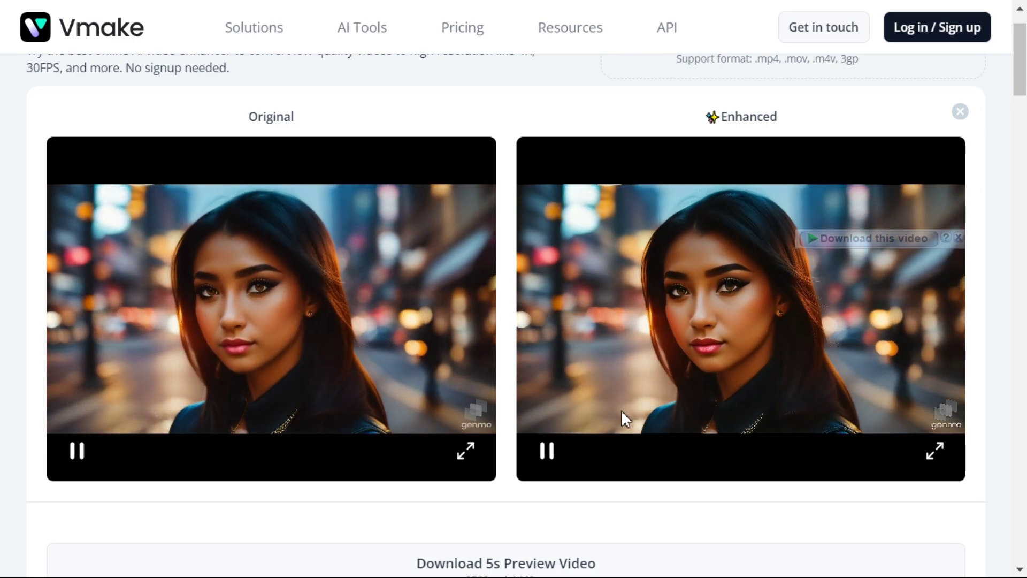
pyautogui.click(935, 445)
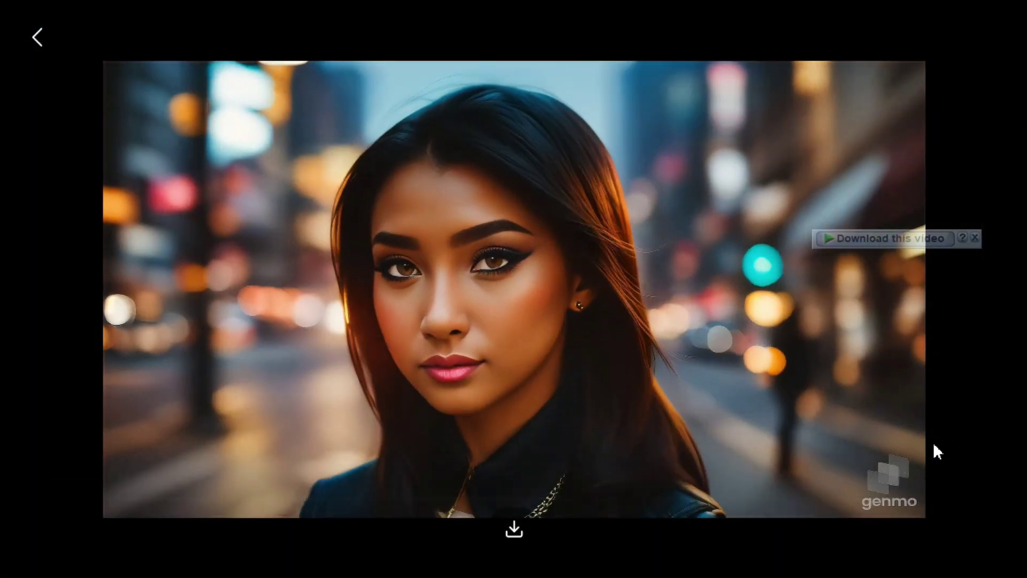